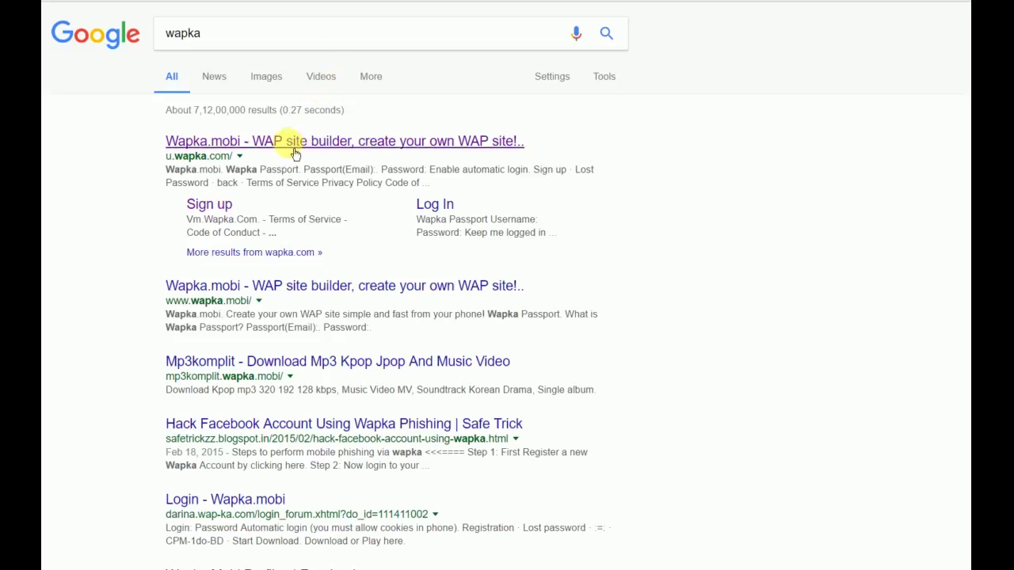
- Open the Wapka.mobi result from Google and go to the Wapka Passport sign-up form
left_click(294, 154)
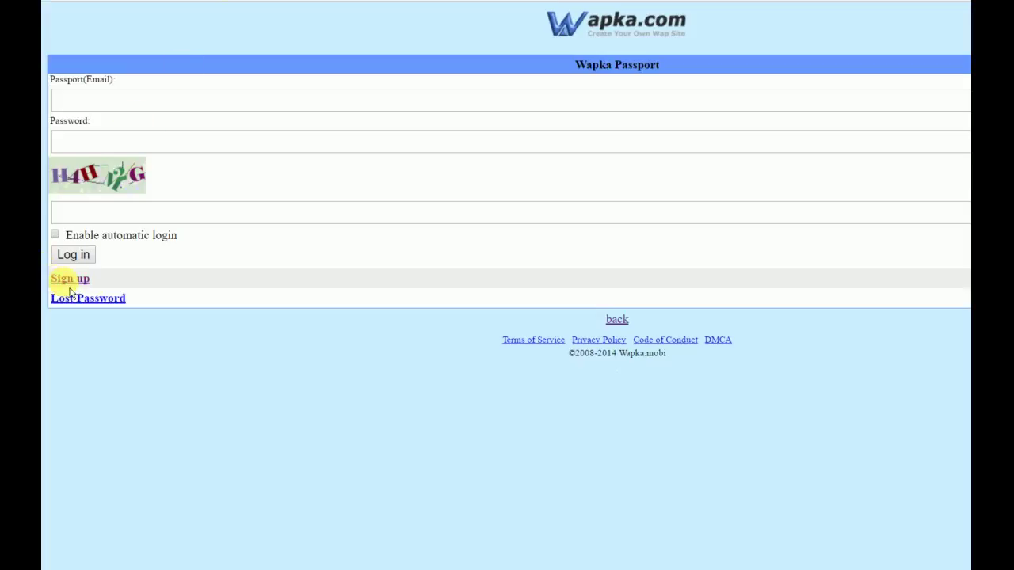
left_click(66, 283)
left_click(130, 91)
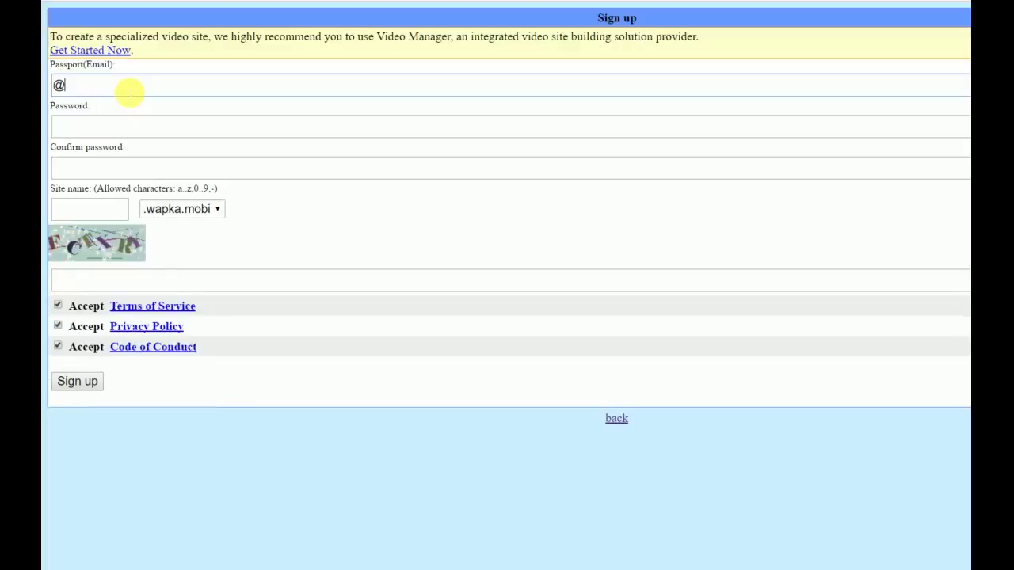
- Clear the Passport(Email) field and enter the account's Gmail address
key("BackSpace")
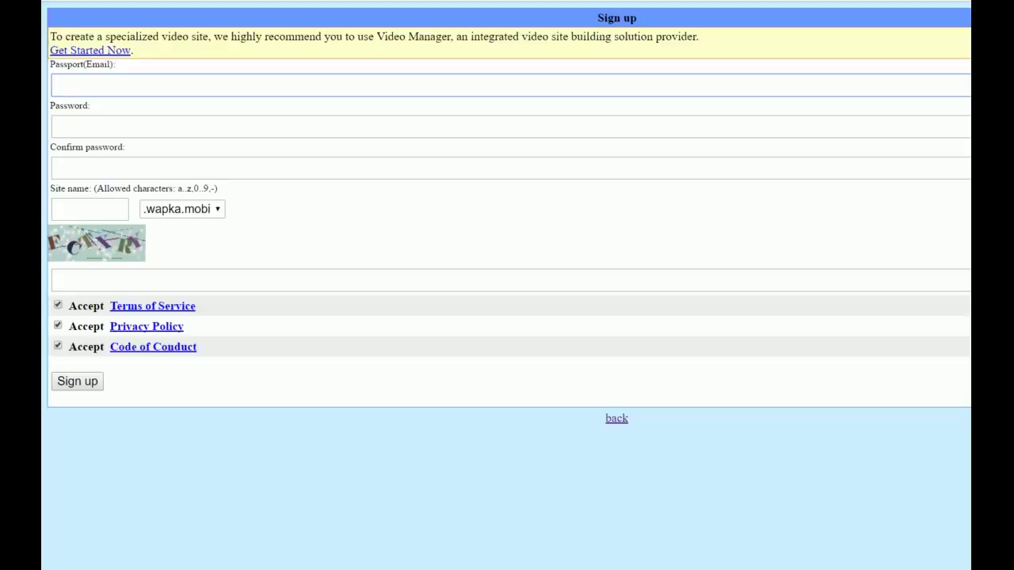
left_click(279, 89)
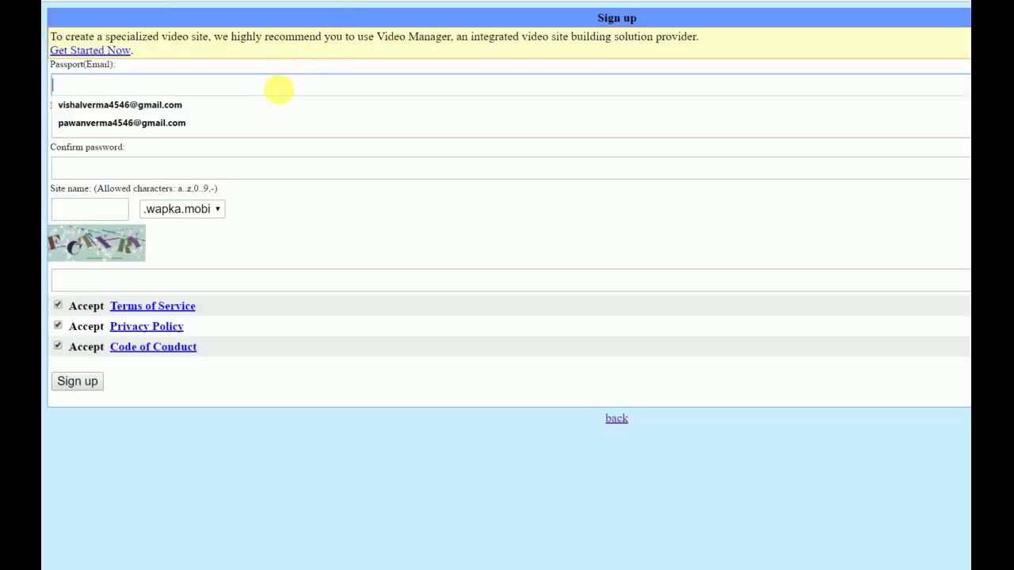
left_click(264, 73)
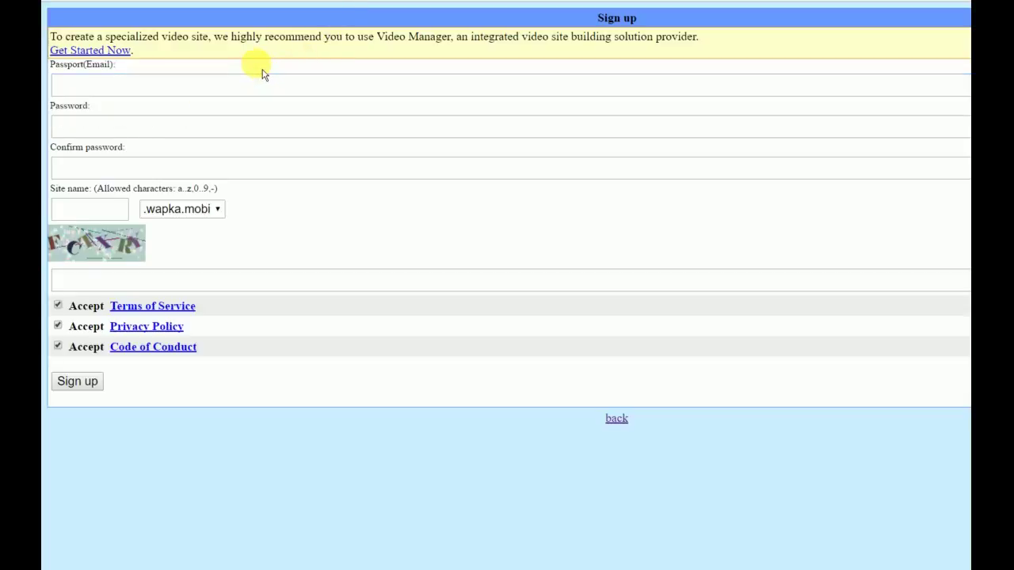
left_click(238, 85)
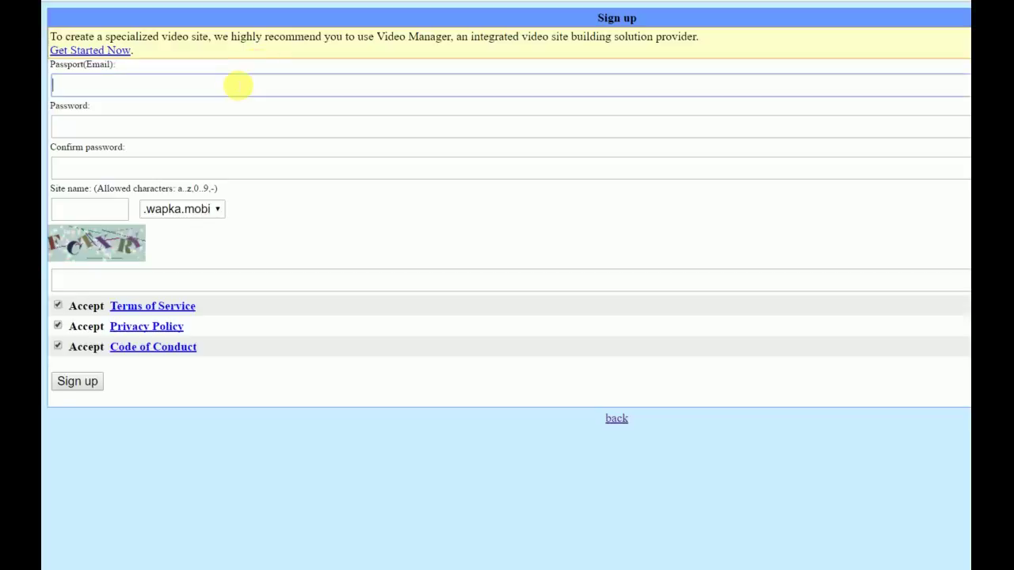
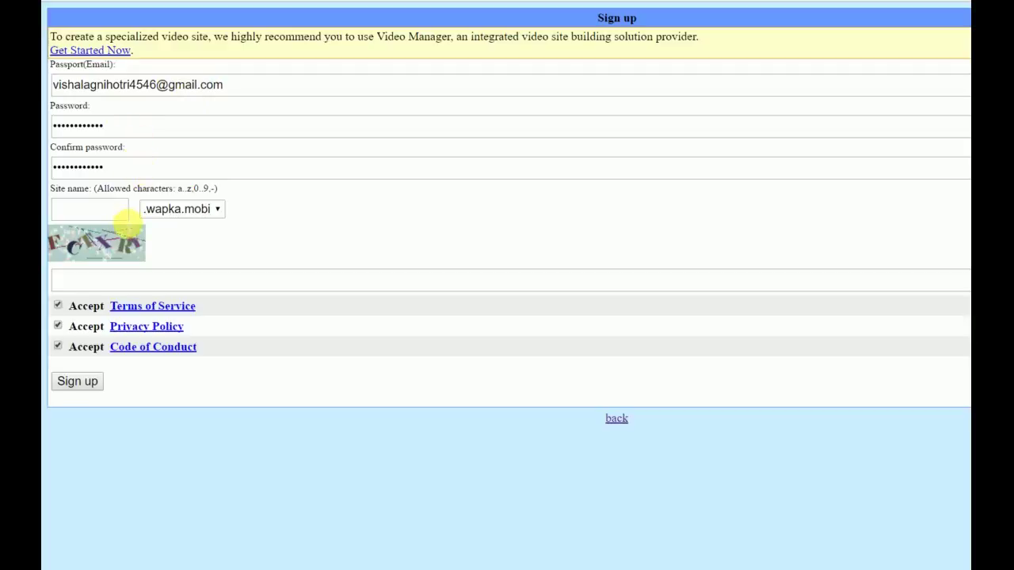
- Type the displayed captcha characters into the captcha box below the image
left_click(124, 212)
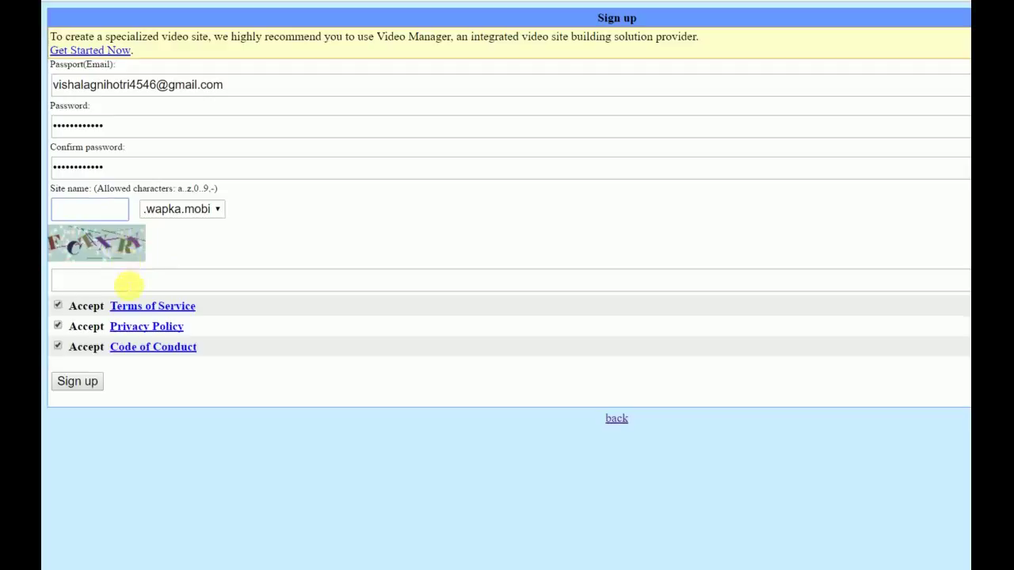
left_click(93, 281)
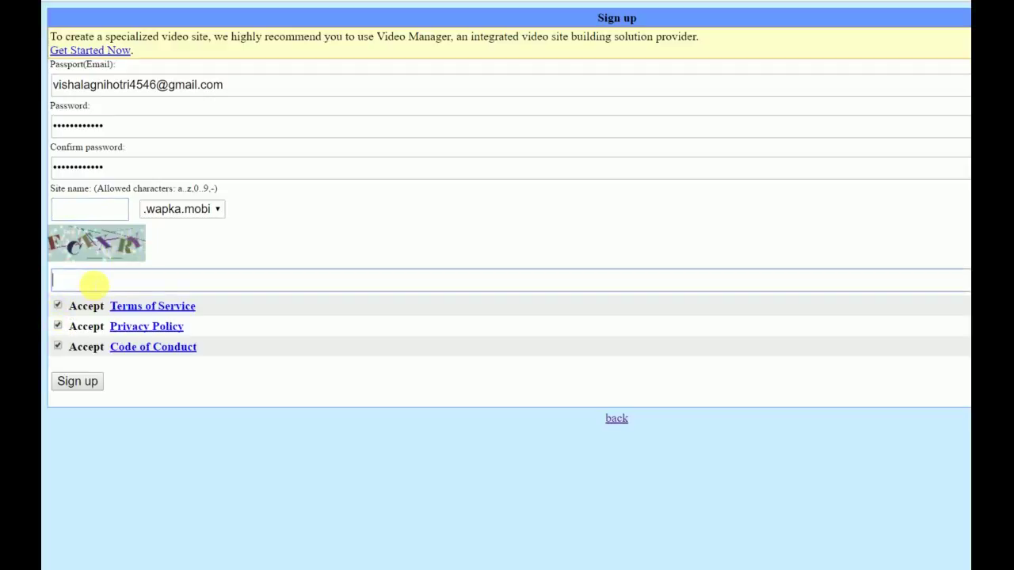
type("FCTXRY")
- Submit the Wapka sign-up form and note the issued PIN code
left_click(81, 382)
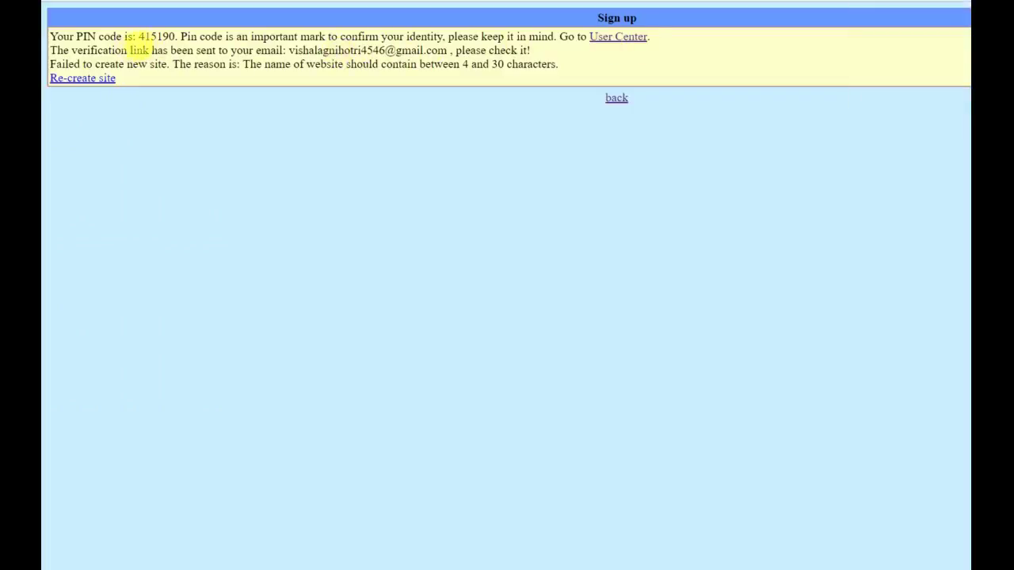
left_click_drag(136, 37, 174, 37)
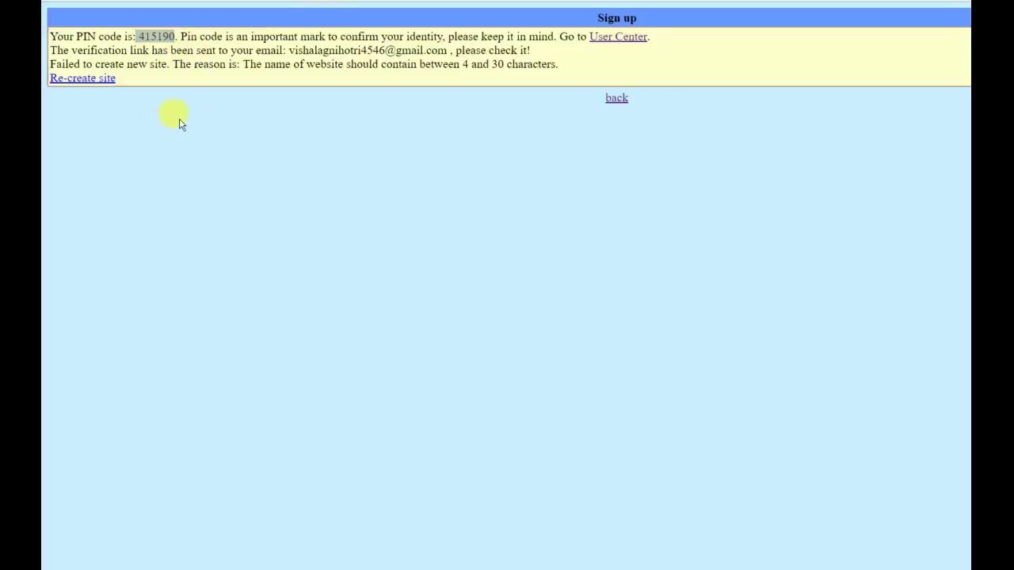
left_click(188, 86)
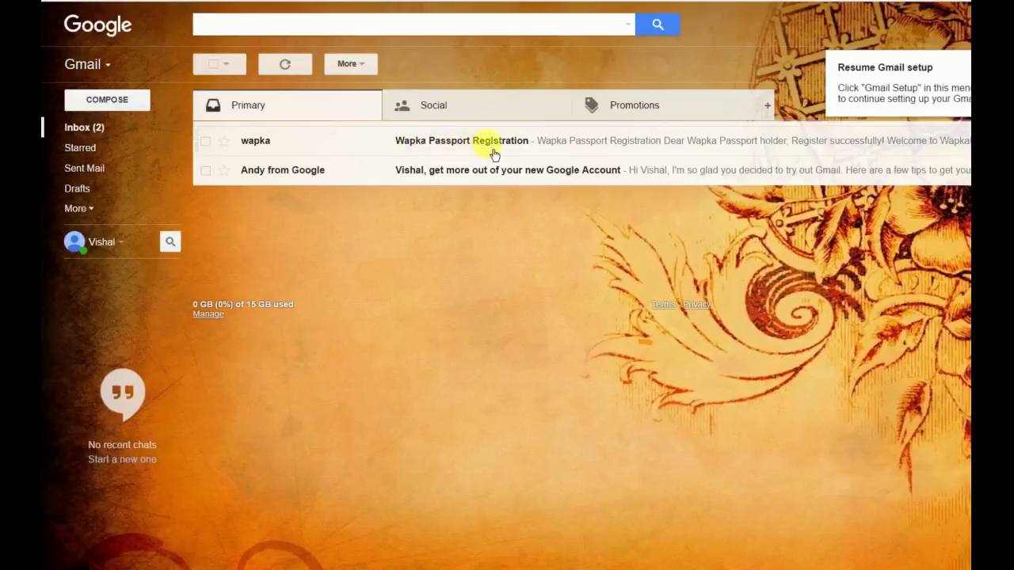
- Open the Wapka Passport Registration email and follow its 'here' verification link
left_click(493, 153)
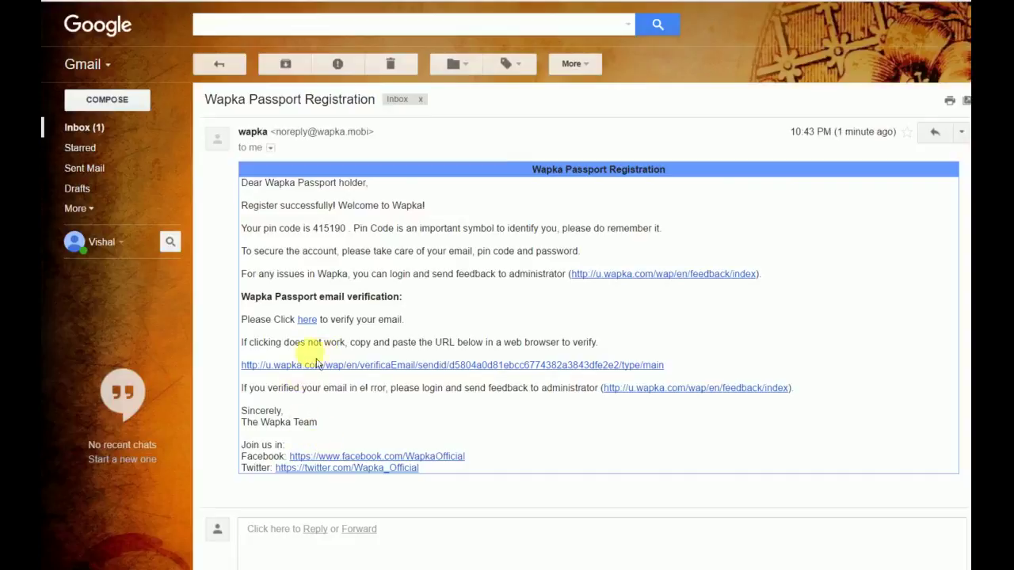
left_click(308, 321)
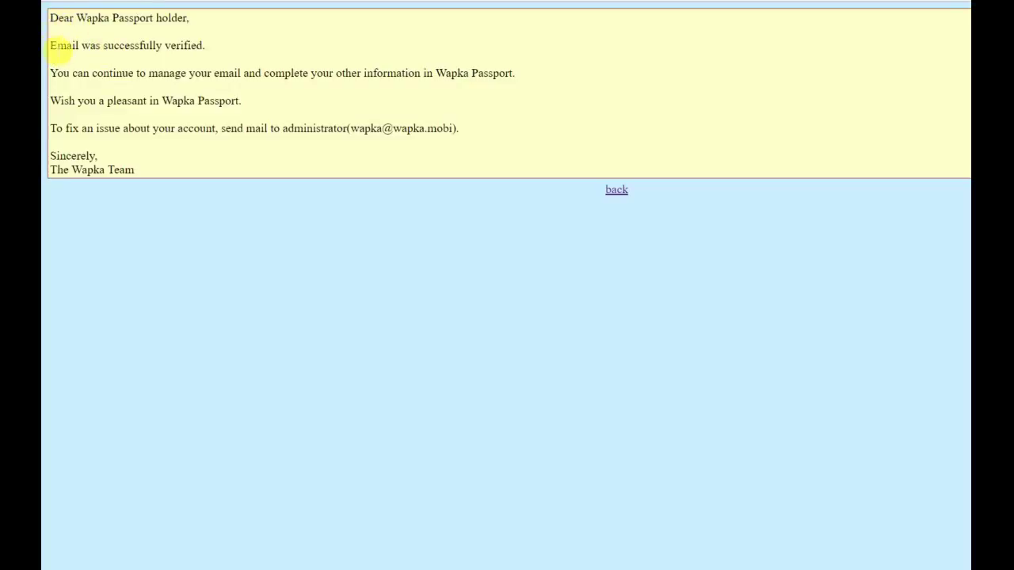
- Select the email-verified confirmation, then return to the sign-up result tab
triple_click(193, 45)
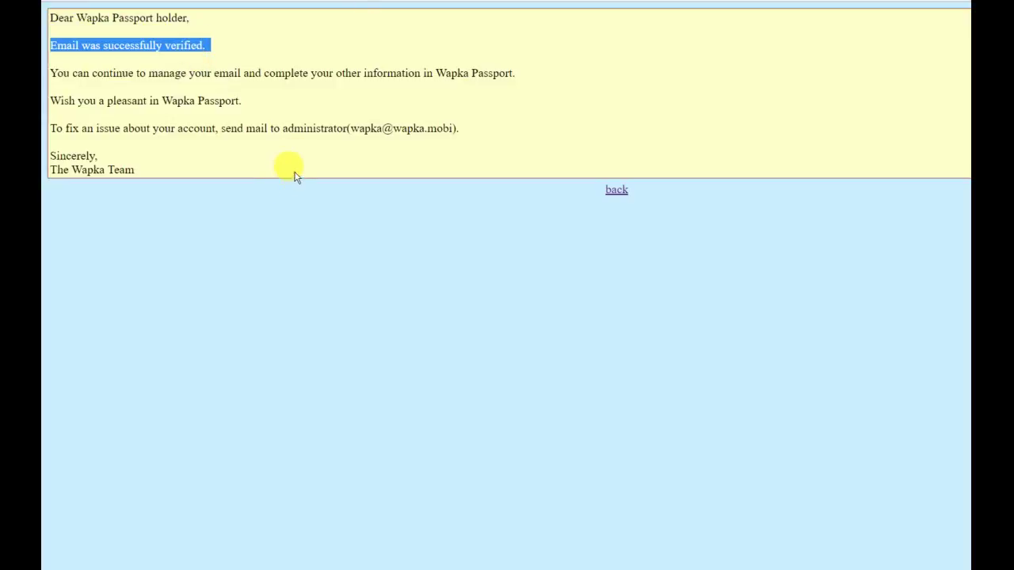
key("alt+Tab")
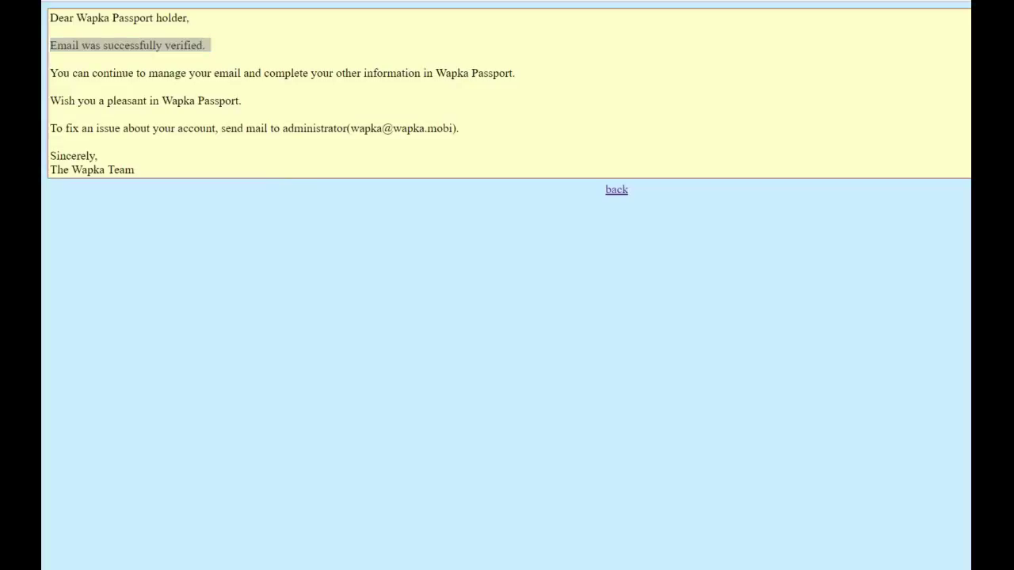
key("alt+Tab")
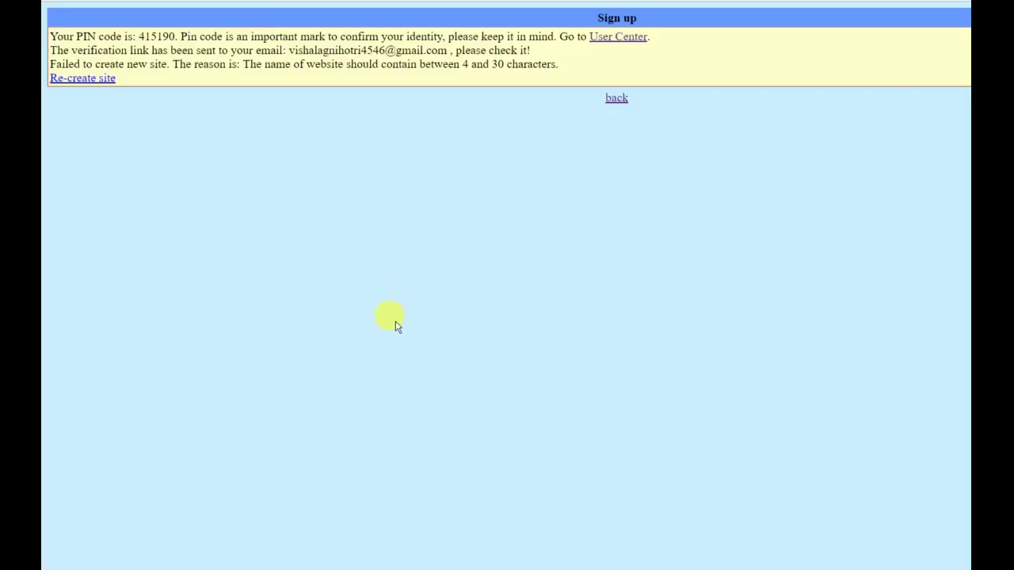
- Go to the account's User Center and start a new site
left_click(615, 44)
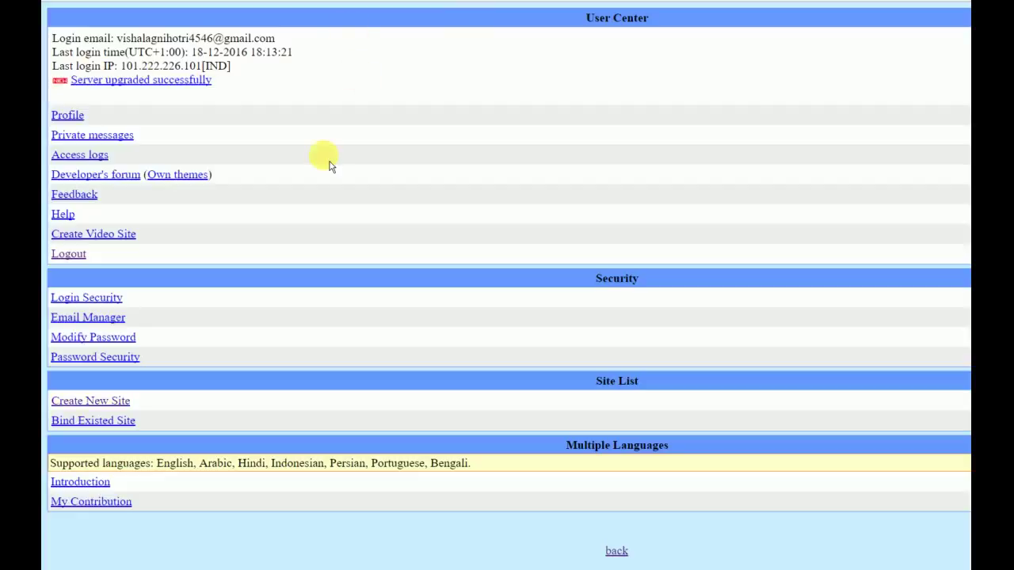
left_click(87, 404)
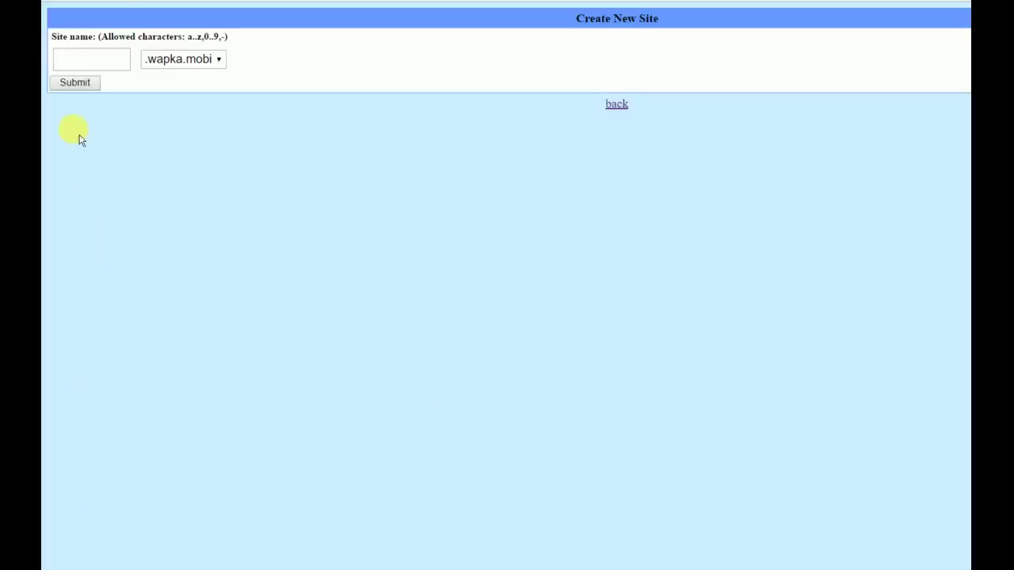
- Name the new site 'vishalweb' and show the domain choices, leaving .wapka.mobi selected
left_click(113, 62)
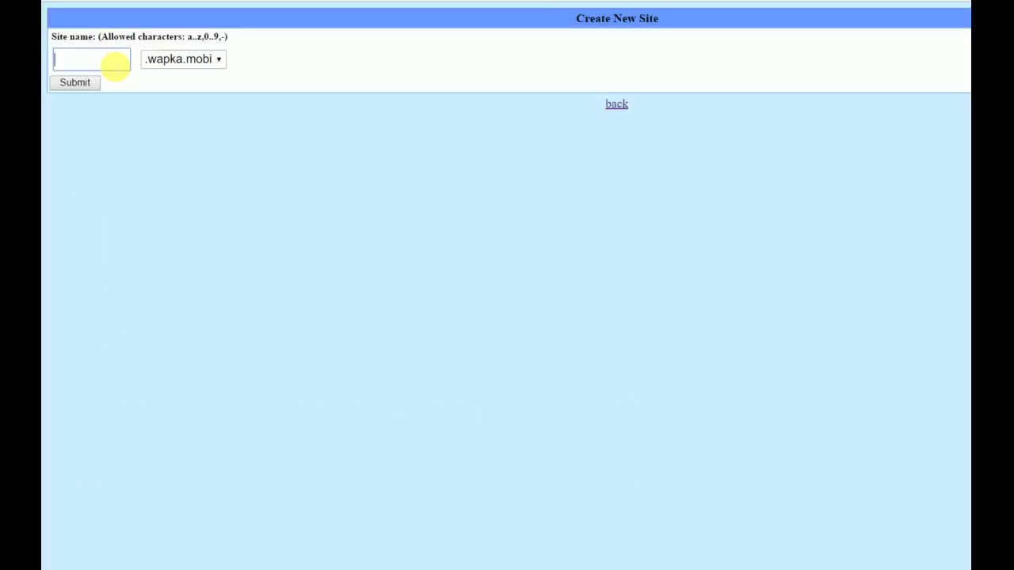
type("vishalweb")
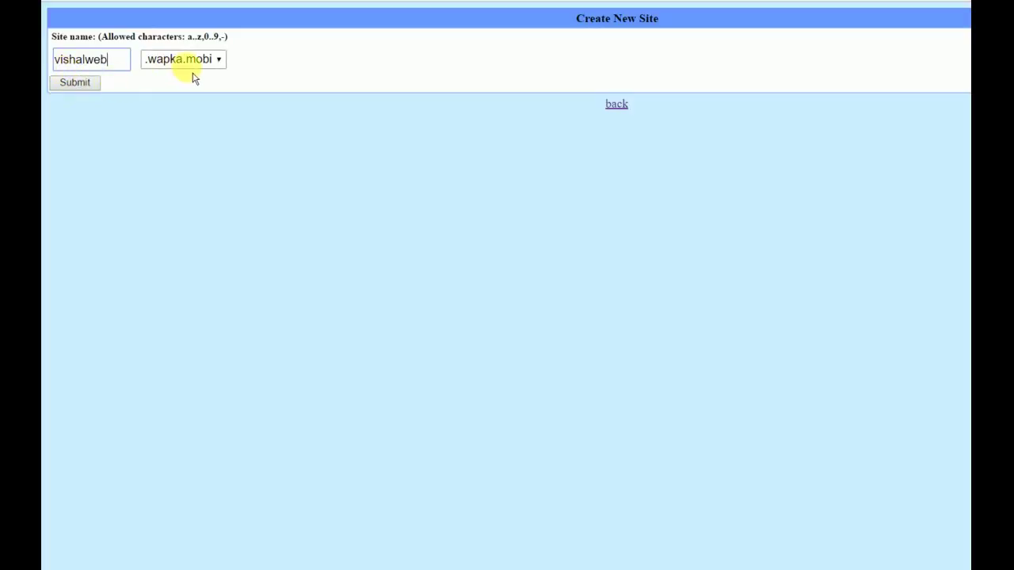
left_click(220, 62)
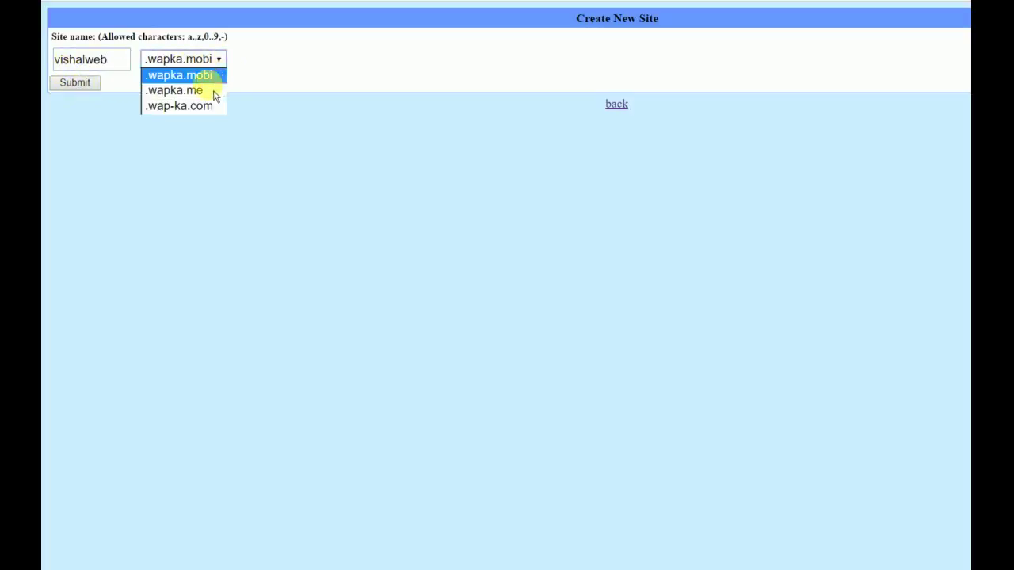
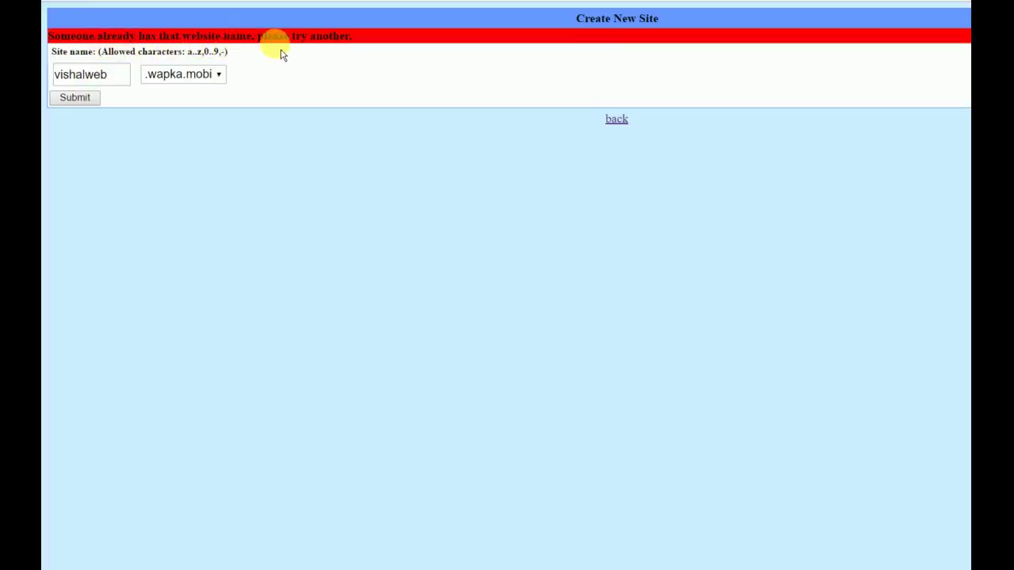
- Replace the rejected site name with 'websitedevelo'
left_click(117, 79)
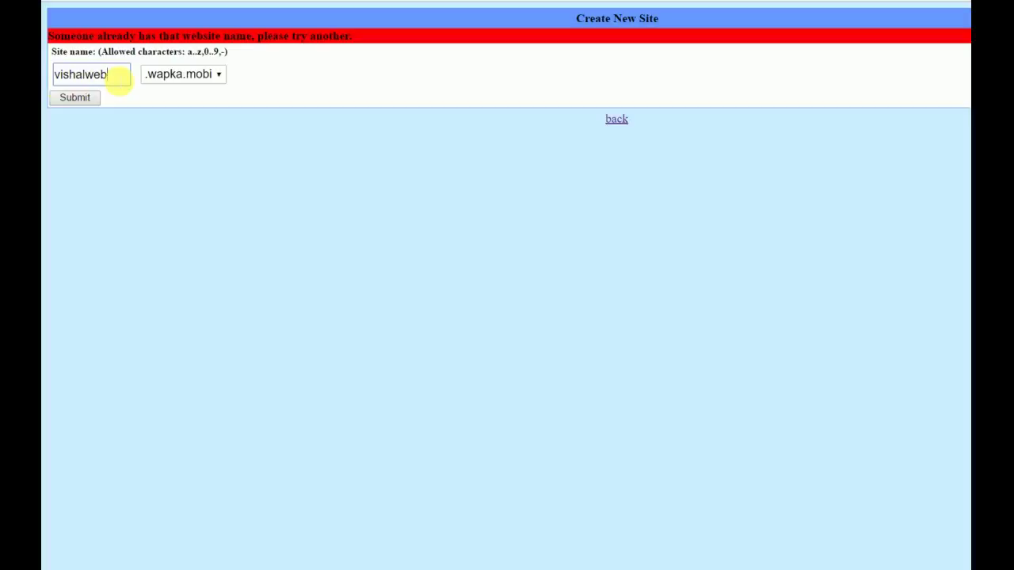
key("BackSpace")
key("BackSpace")
key("BackSpace")
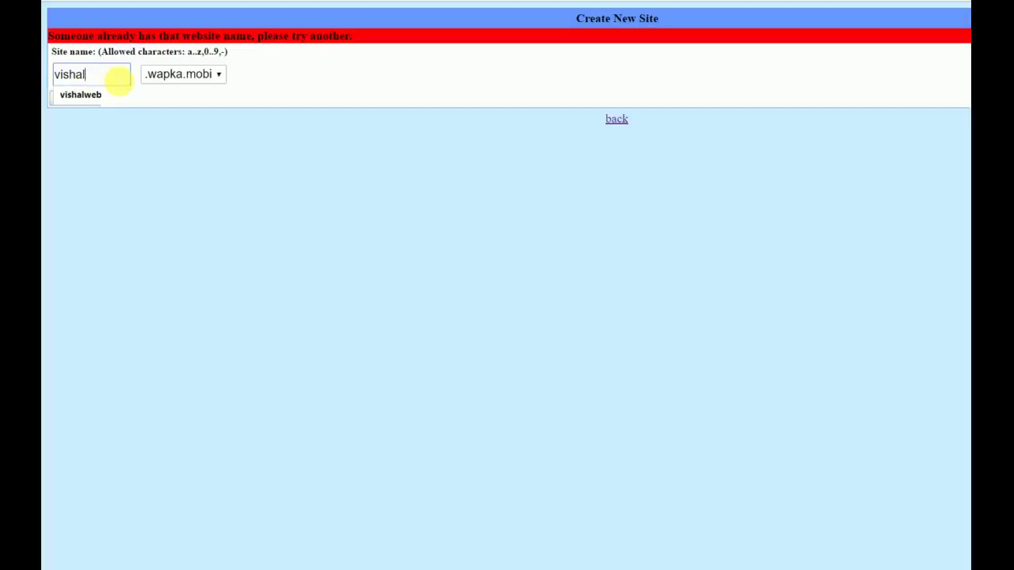
key("BackSpace")
key("BackSpace")
key("BackSpace")
key("BackSpace")
key("BackSpace")
key("BackSpace")
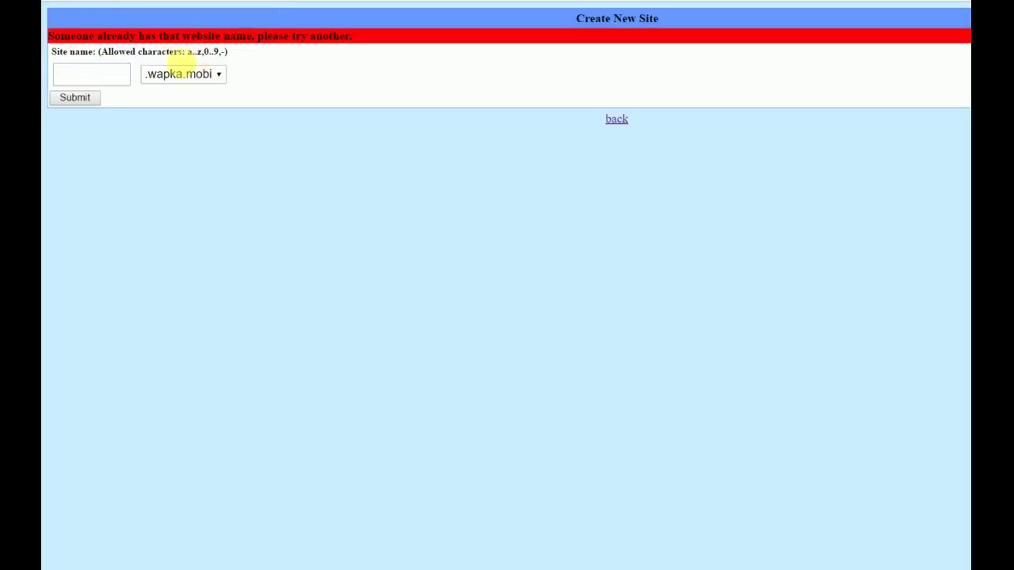
left_click(111, 79)
type("website")
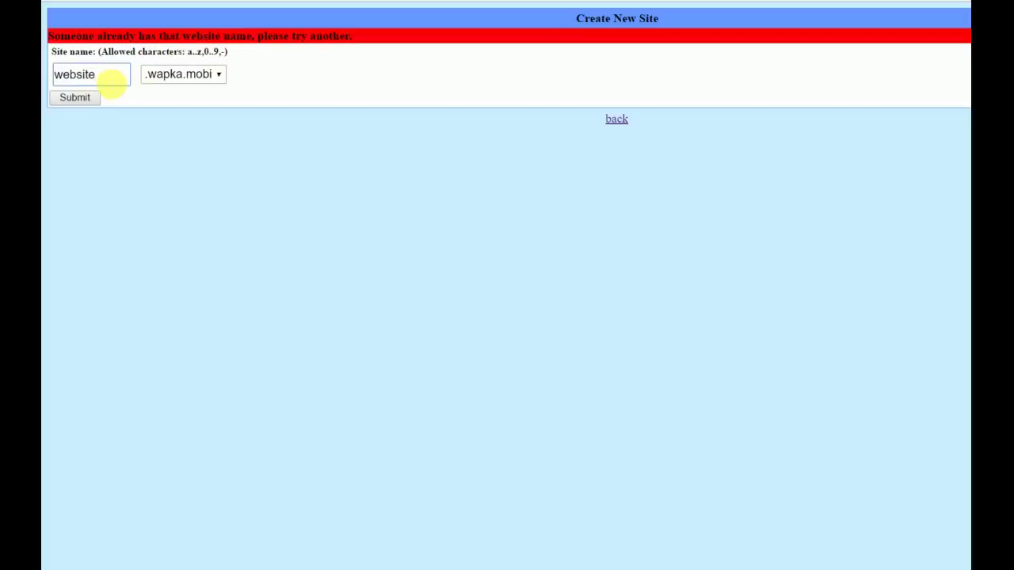
type("dev")
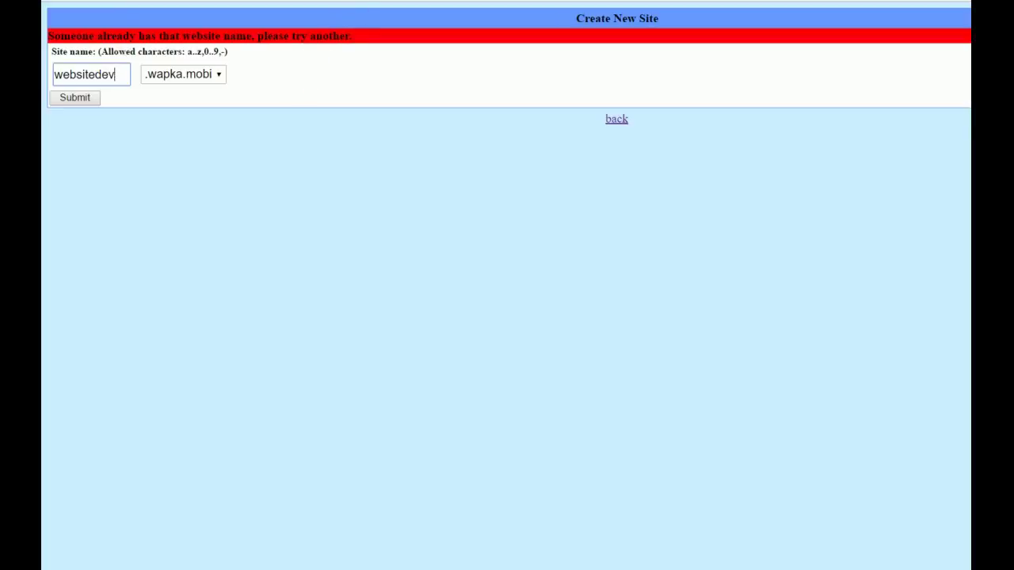
type("elo")
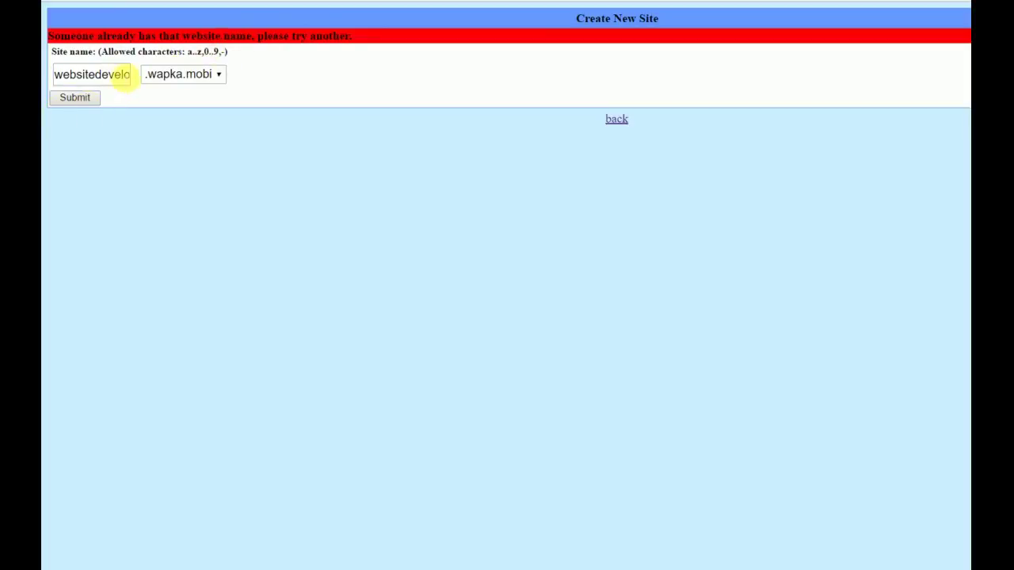
- Change the site name to 'vvtricks' with the .wapka.mobi domain and submit it
left_click(118, 76)
key("Right")
key("Right")
key("Right")
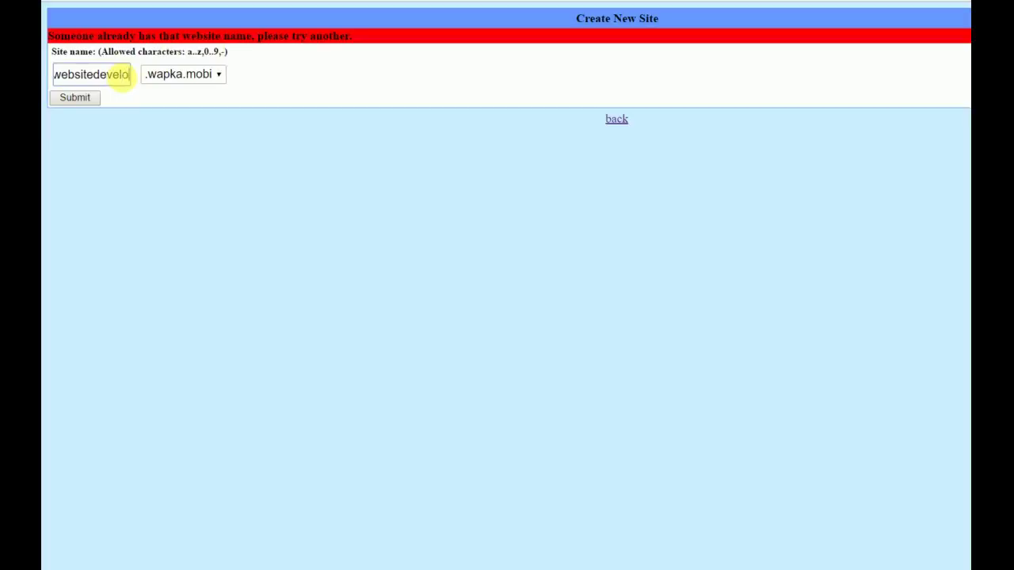
key("BackSpace")
key("BackSpace")
key("BackSpace")
key("BackSpace")
key("BackSpace")
key("BackSpace")
key("BackSpace")
key("BackSpace")
key("BackSpace")
key("BackSpace")
key("BackSpace")
key("BackSpace")
key("BackSpace")
key("BackSpace")
key("BackSpace")
key("BackSpace")
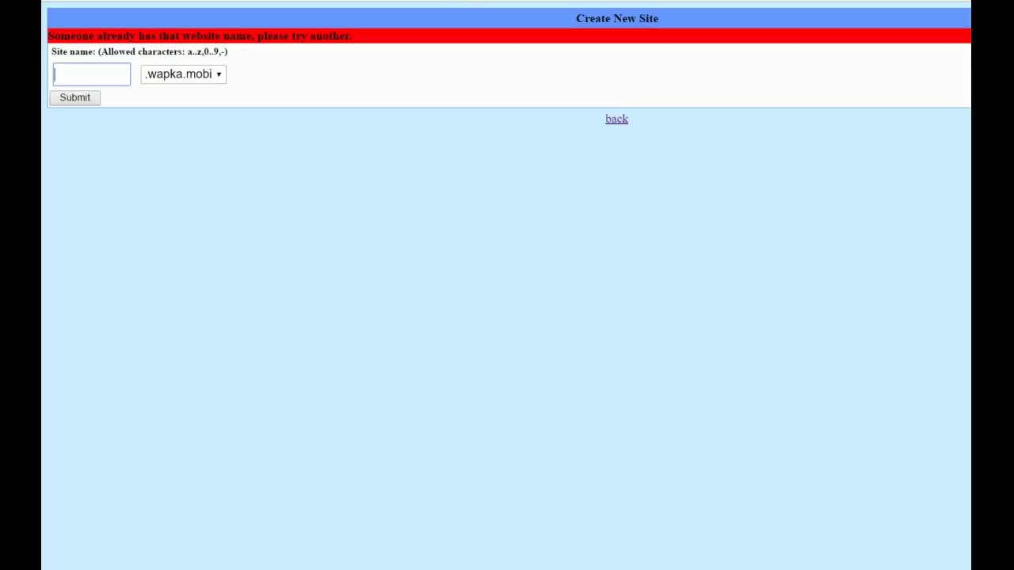
type("vvtricks")
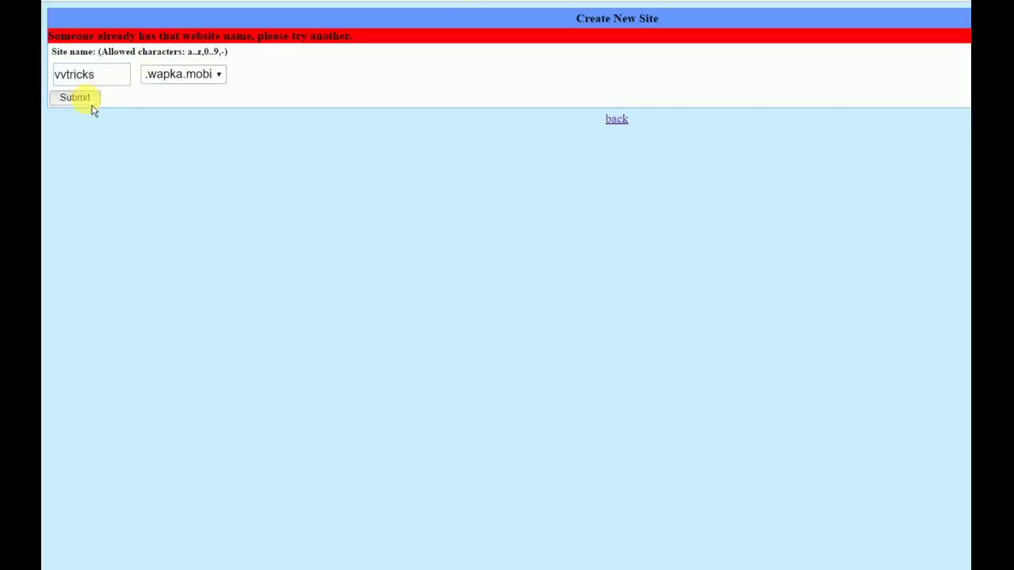
left_click(92, 107)
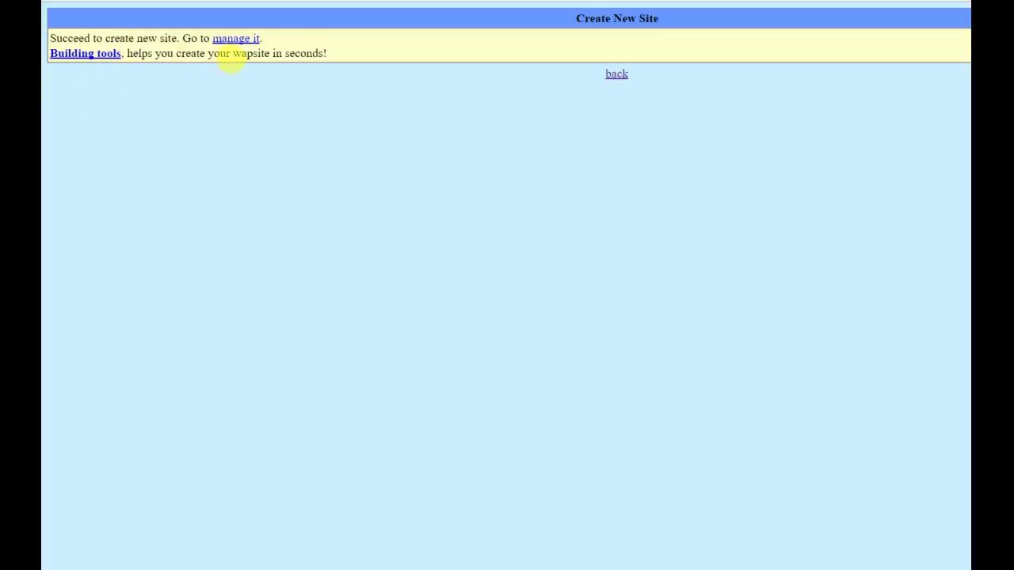
- From the new site's management page, go to Basic settings > Other
left_click(236, 40)
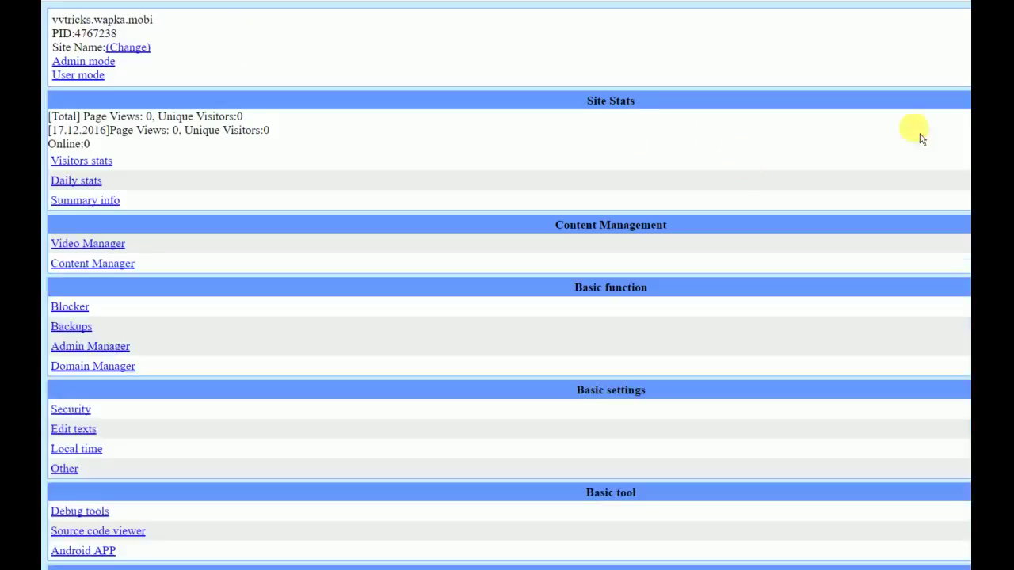
scroll(509, 285, "down", 1)
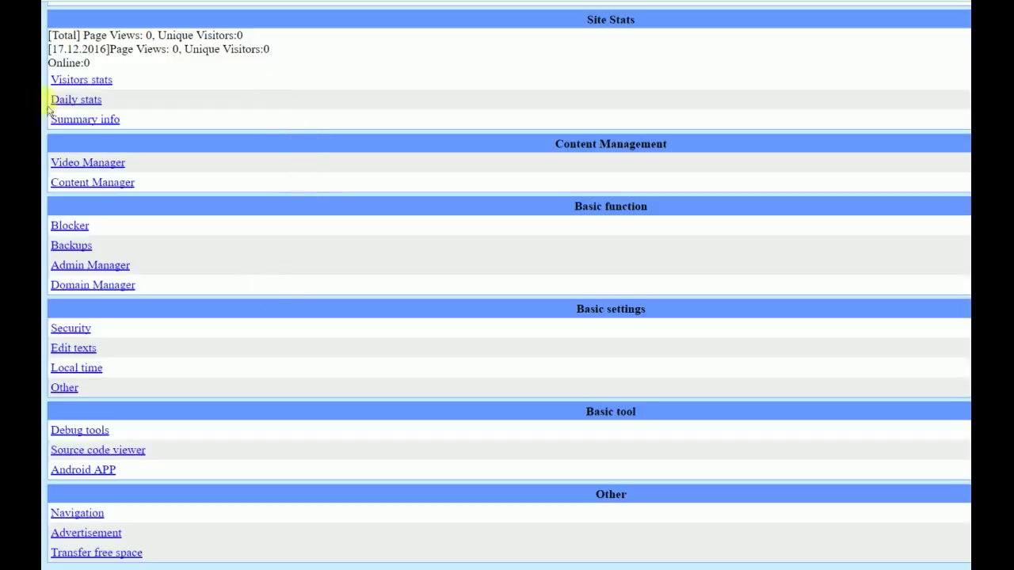
left_click(66, 396)
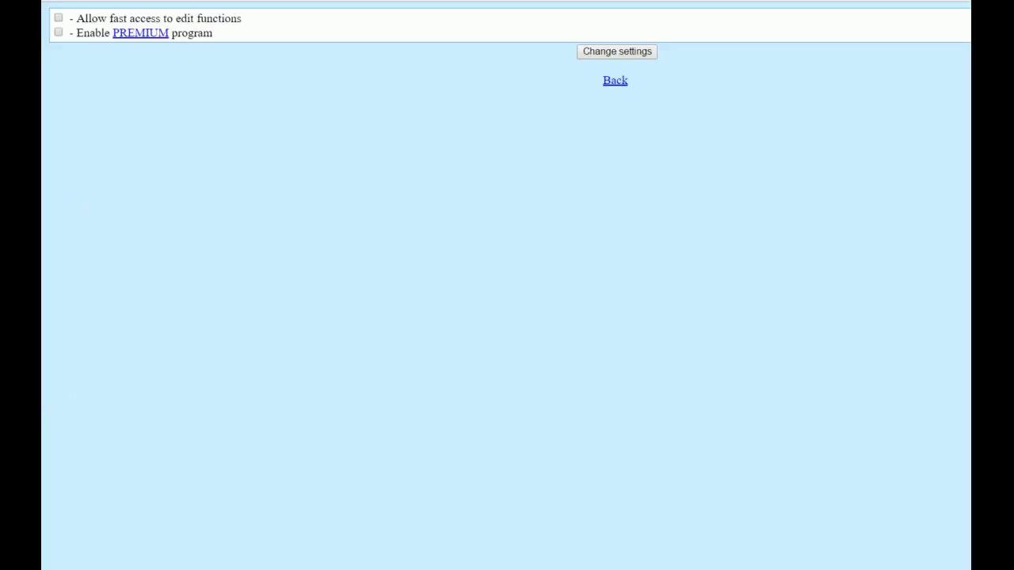
- Enable 'Allow fast access to edit functions' and save with Change settings
left_click(58, 17)
left_click(625, 58)
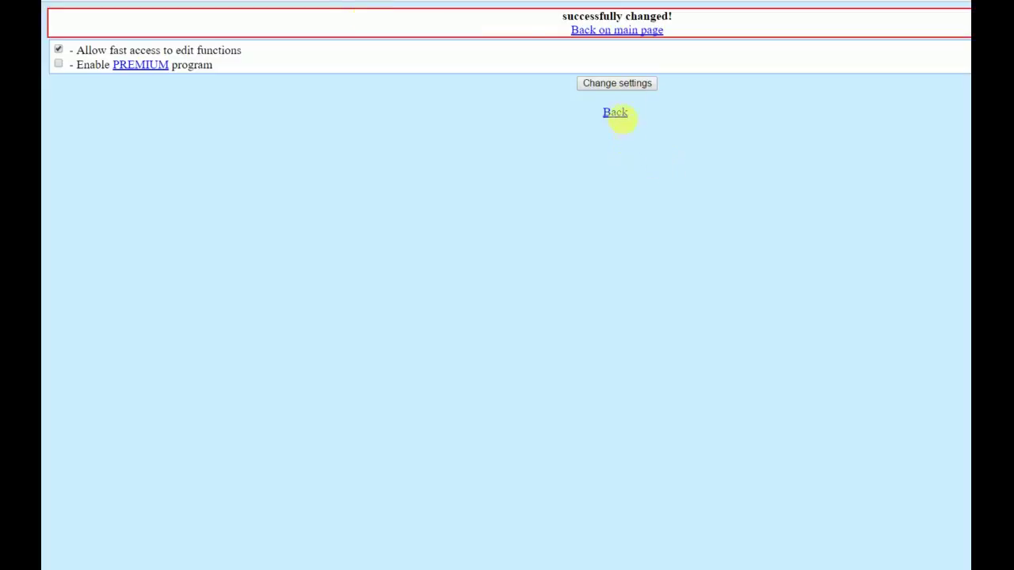
- Try the site in User mode, then go back to the vvtricks.wapka.mobi admin page
left_click(622, 118)
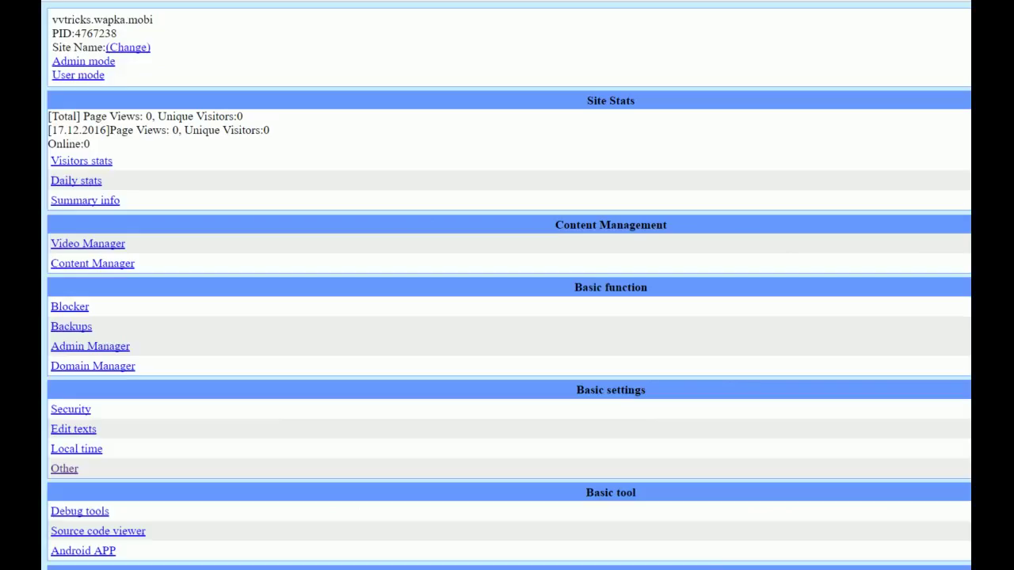
left_click(89, 75)
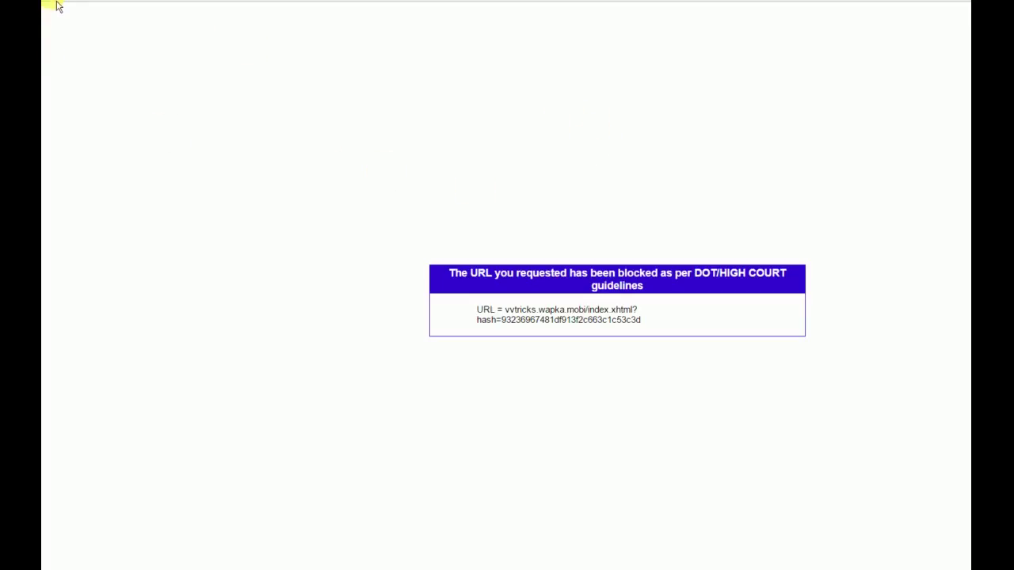
key("alt+Left")
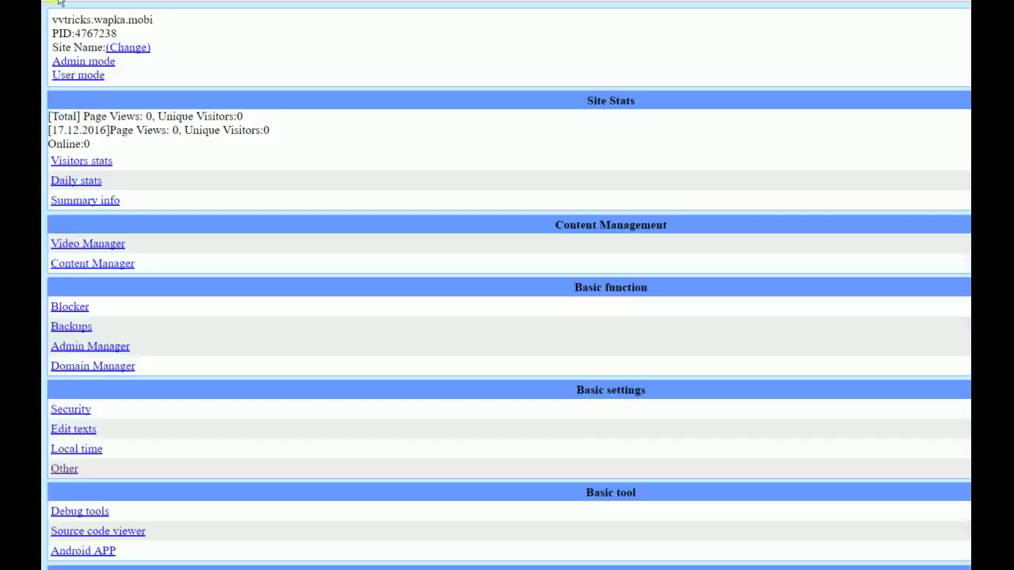